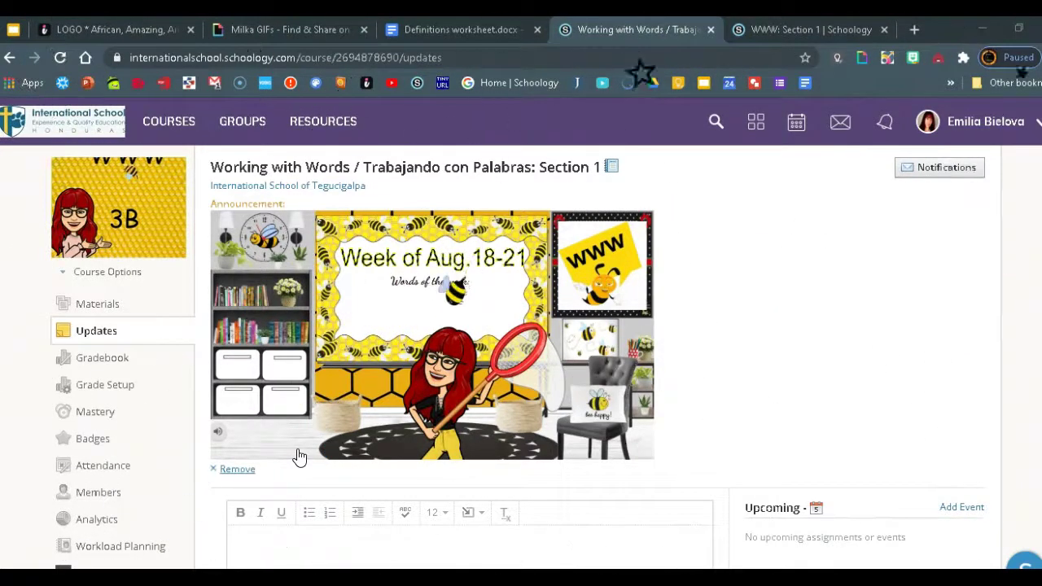
Step: Navigate in Schoology to the course page holding the banner post
left_click(371, 417)
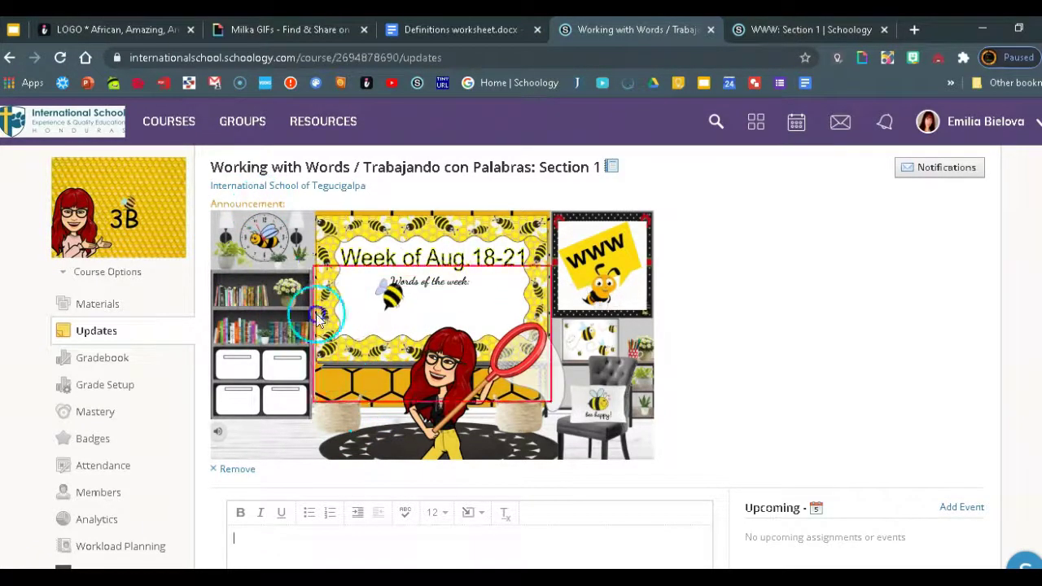
left_click(819, 31)
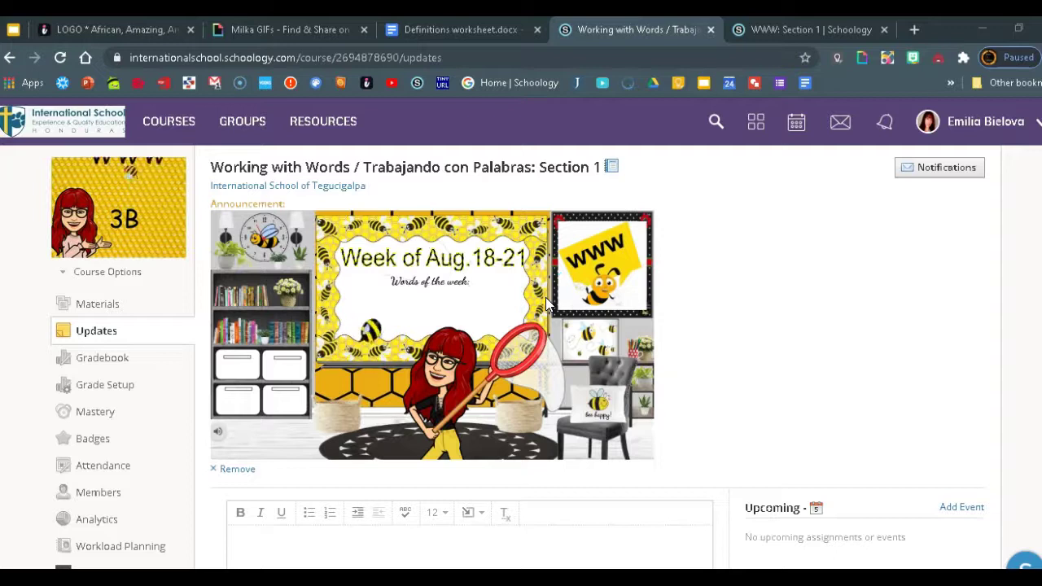
left_click(269, 342)
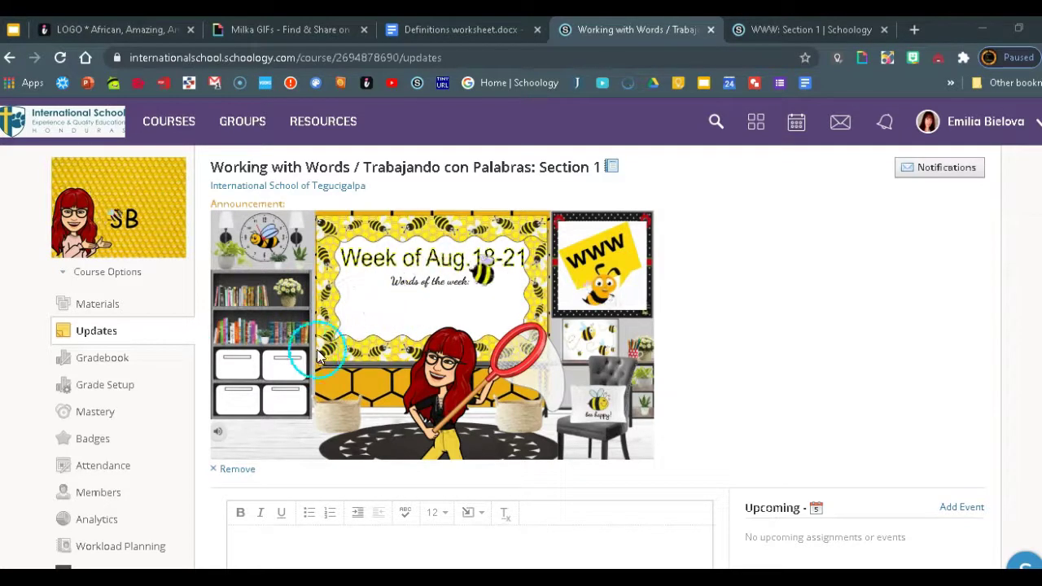
left_click(386, 330)
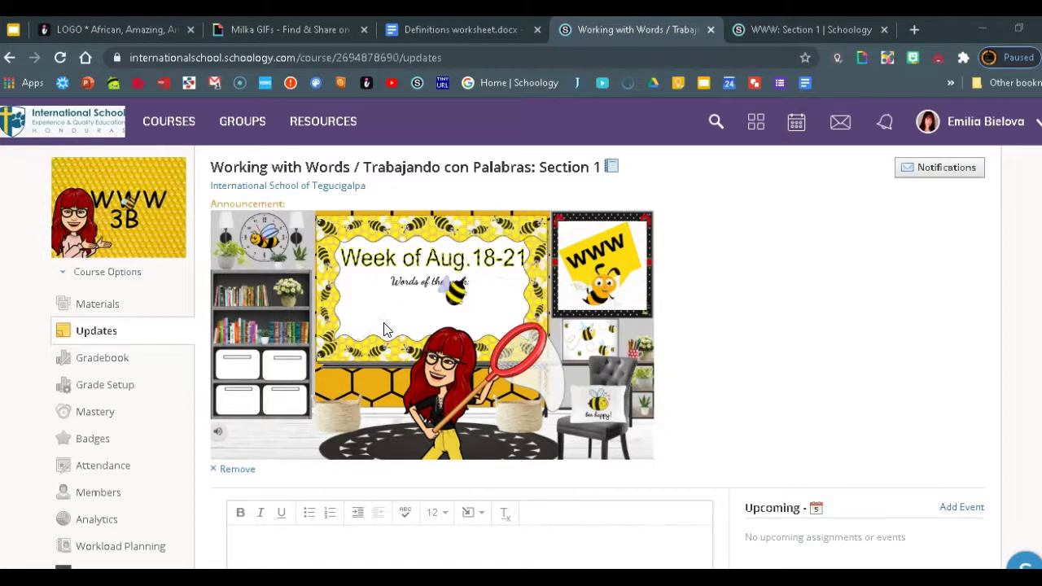
left_click(376, 259)
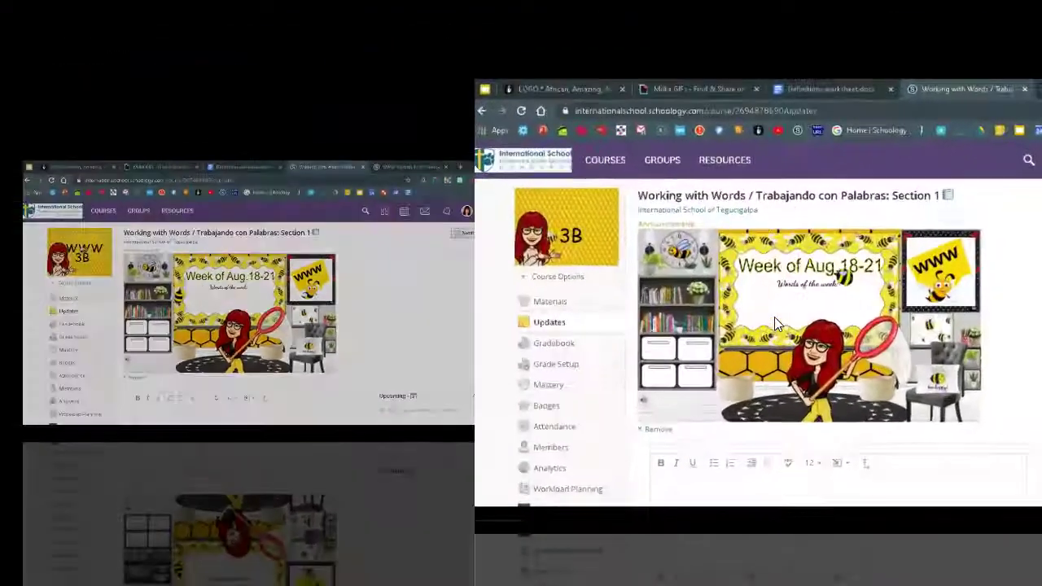
Step: Edit the bee banner post and enlarge its post body to show the whole banner
scroll(775, 324, "down", 3)
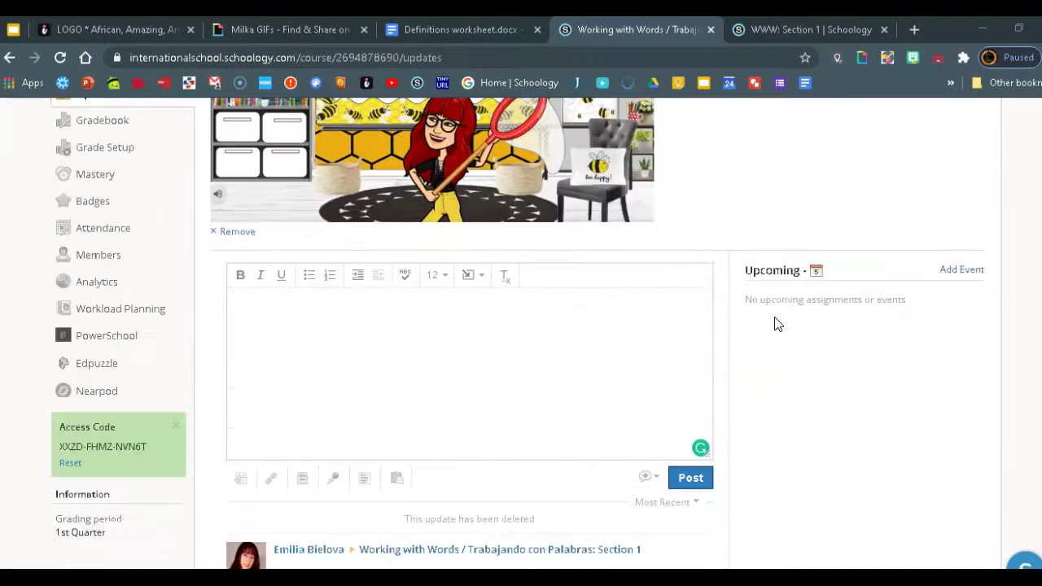
scroll(739, 315, "down", 3)
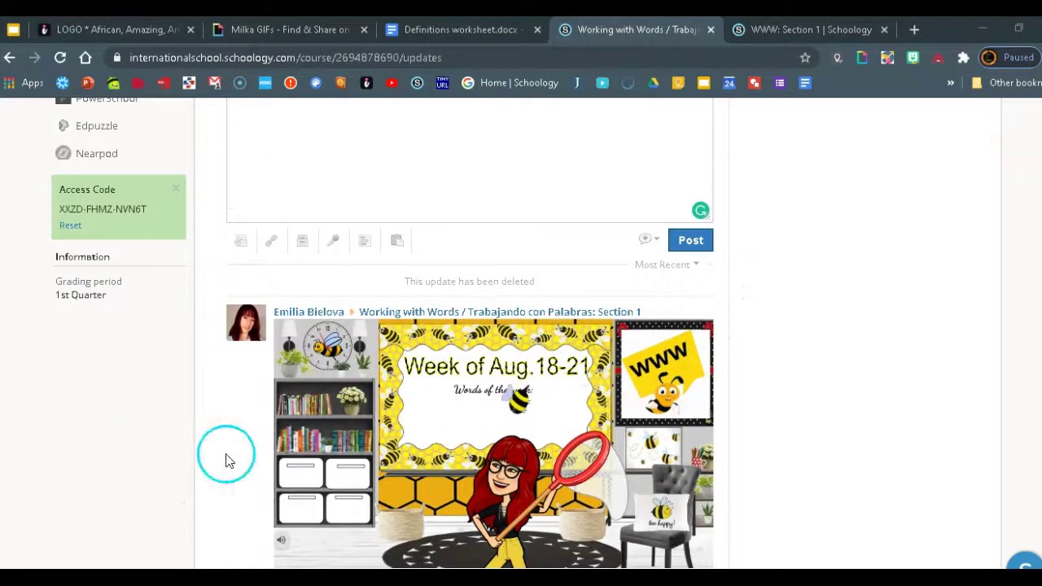
mouse_move(622, 469)
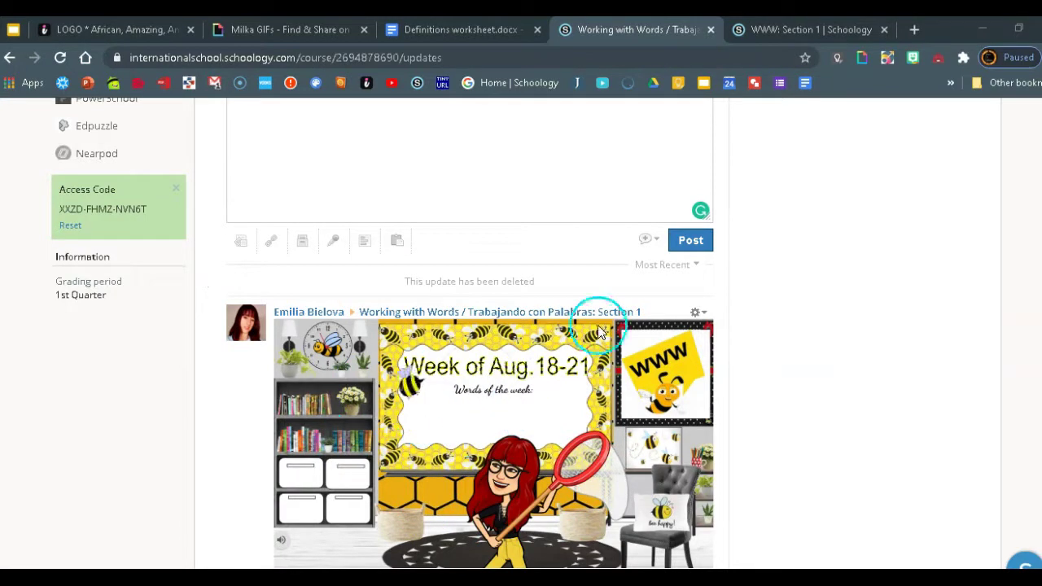
left_click(706, 318)
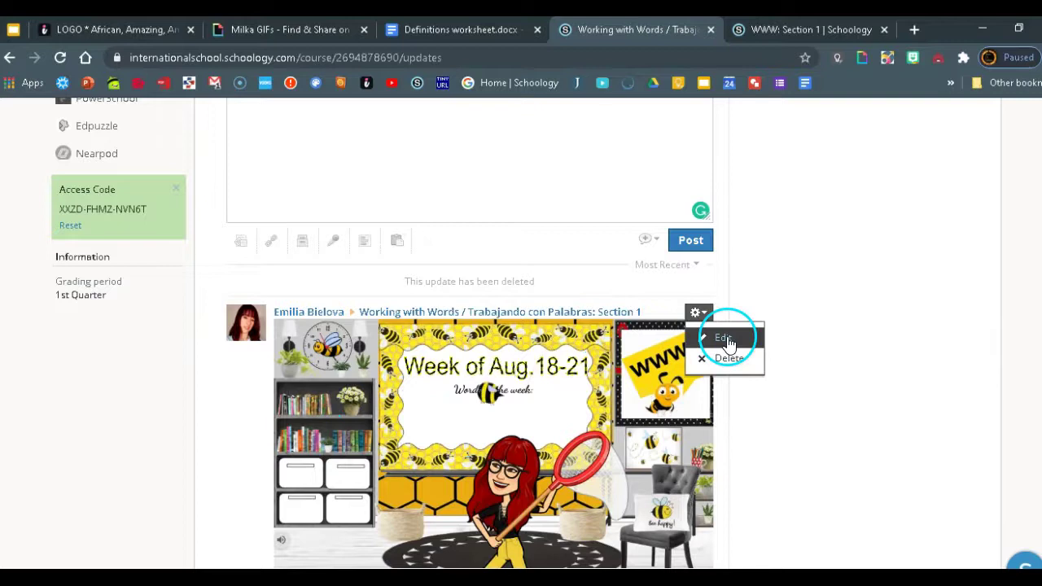
left_click(725, 339)
left_click_drag(555, 299, 627, 498)
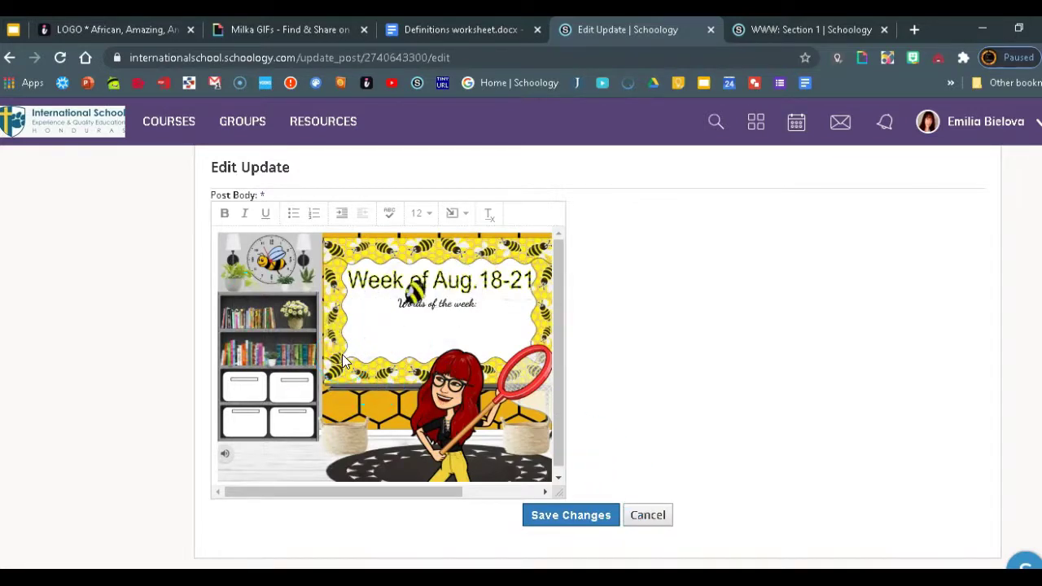
Step: Inspect the bee banner image in the editor with the browser's developer tools
left_click(362, 327)
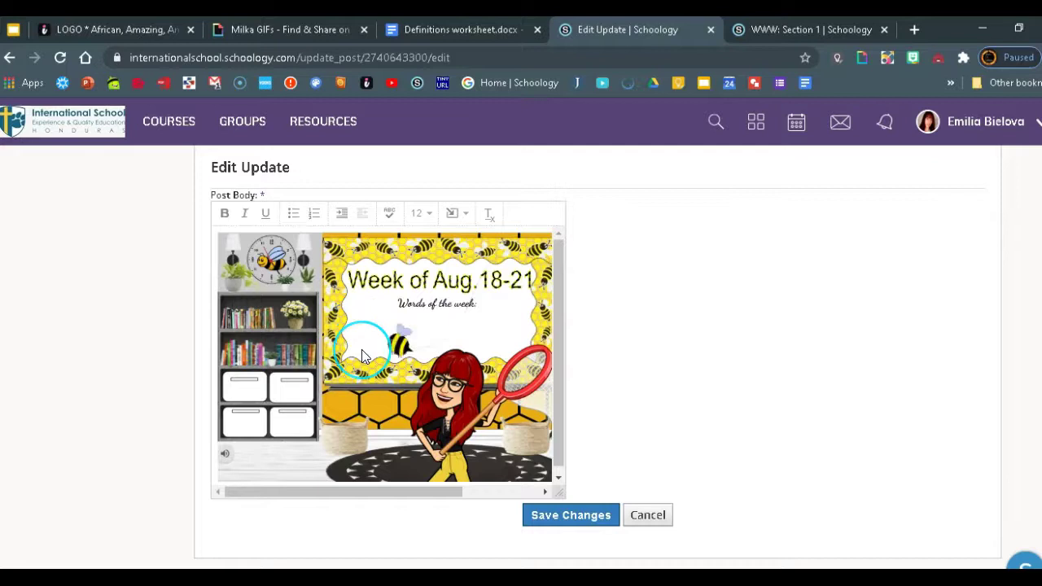
left_click(363, 353)
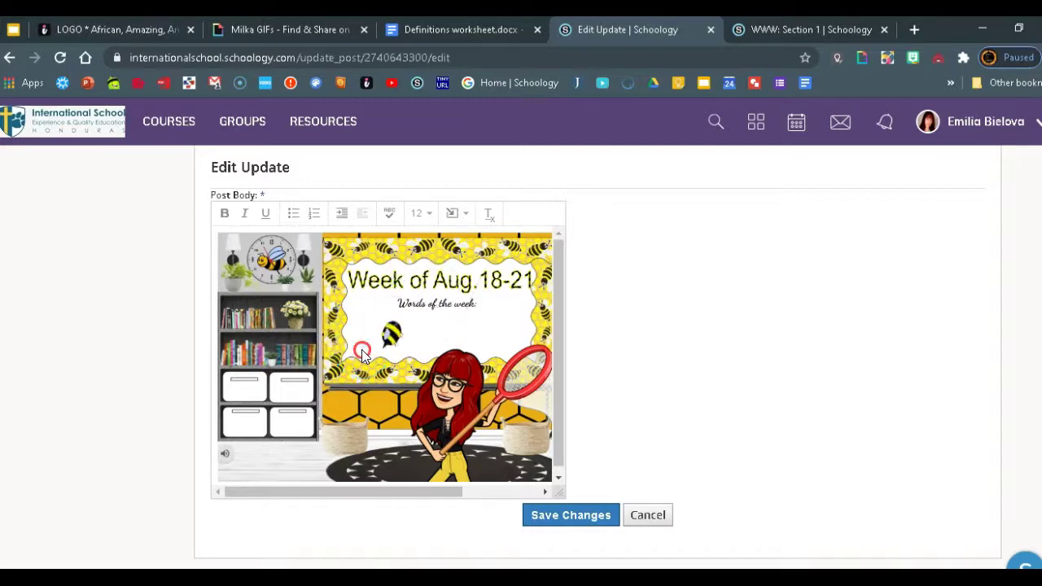
right_click(363, 352)
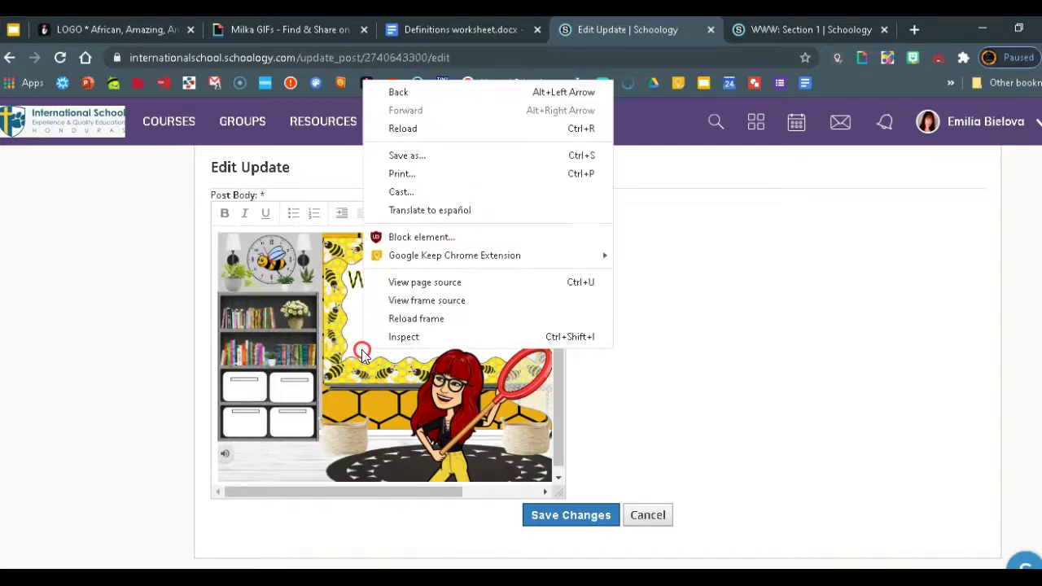
left_click(412, 339)
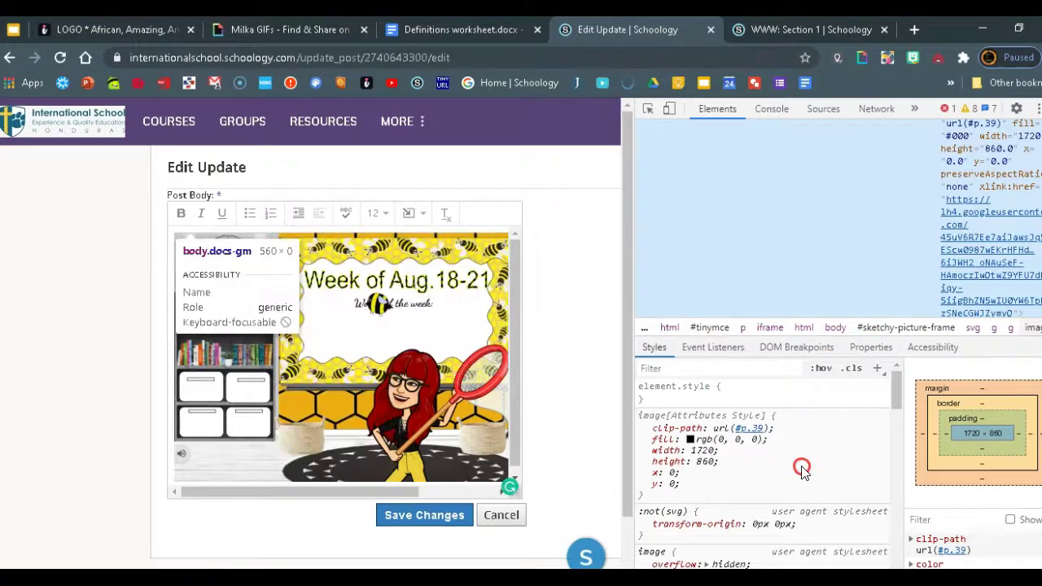
Step: Select the banner's Google Drawings iframe, showing width 560, height 315, frameborder 0
left_click(852, 234)
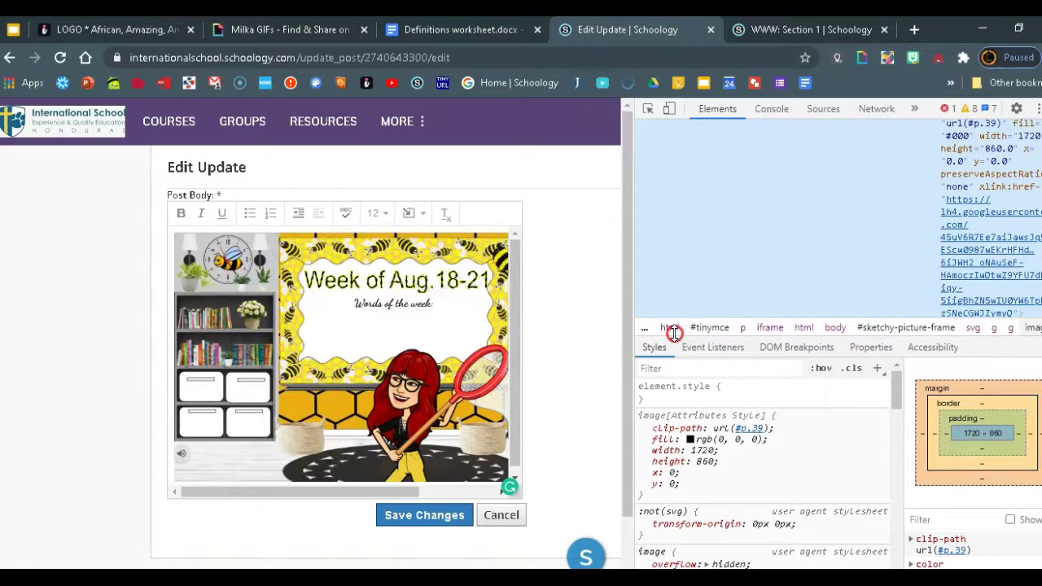
left_click(769, 329)
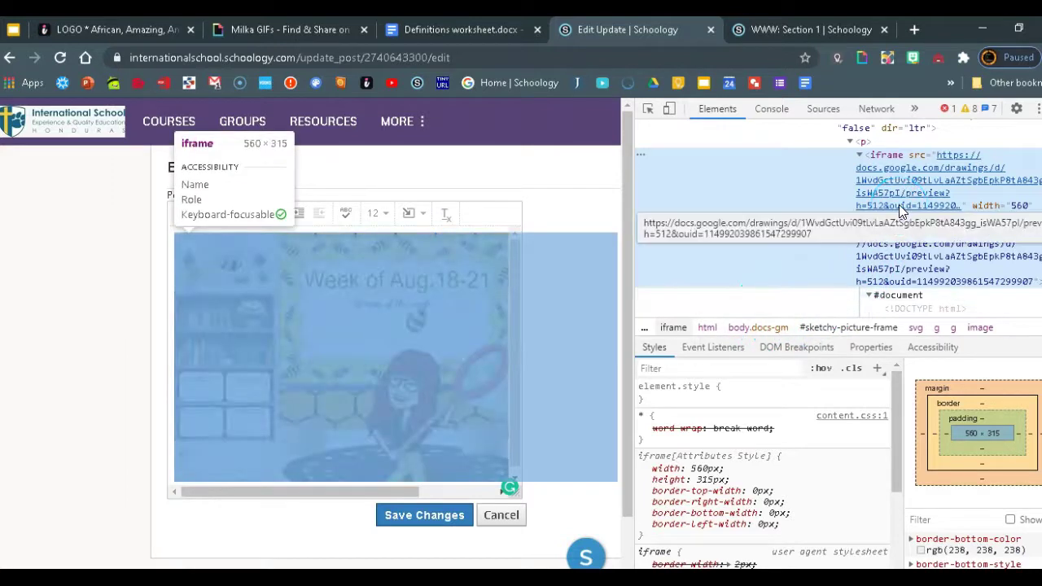
left_click(905, 183)
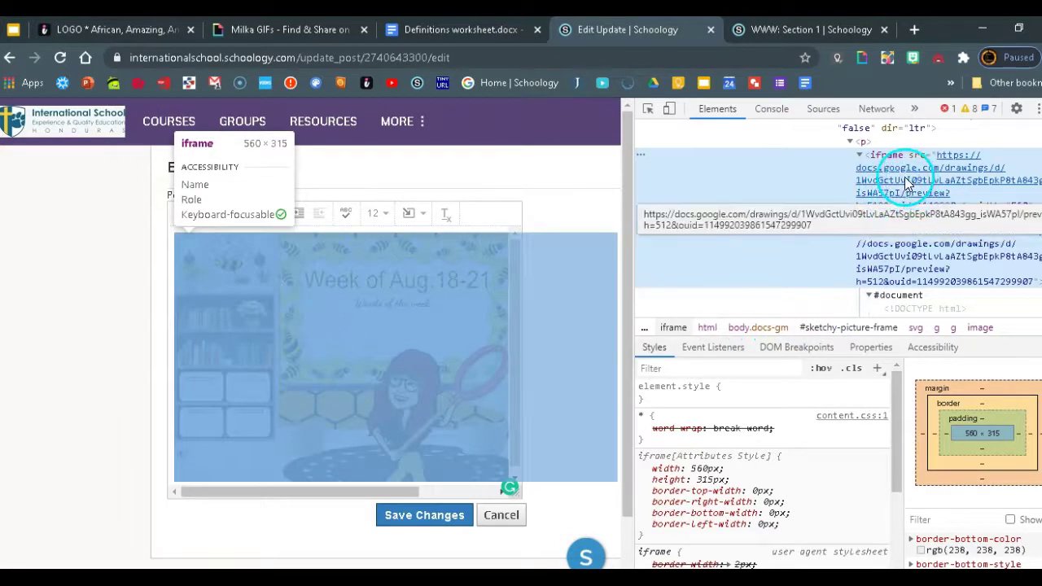
left_click(944, 163)
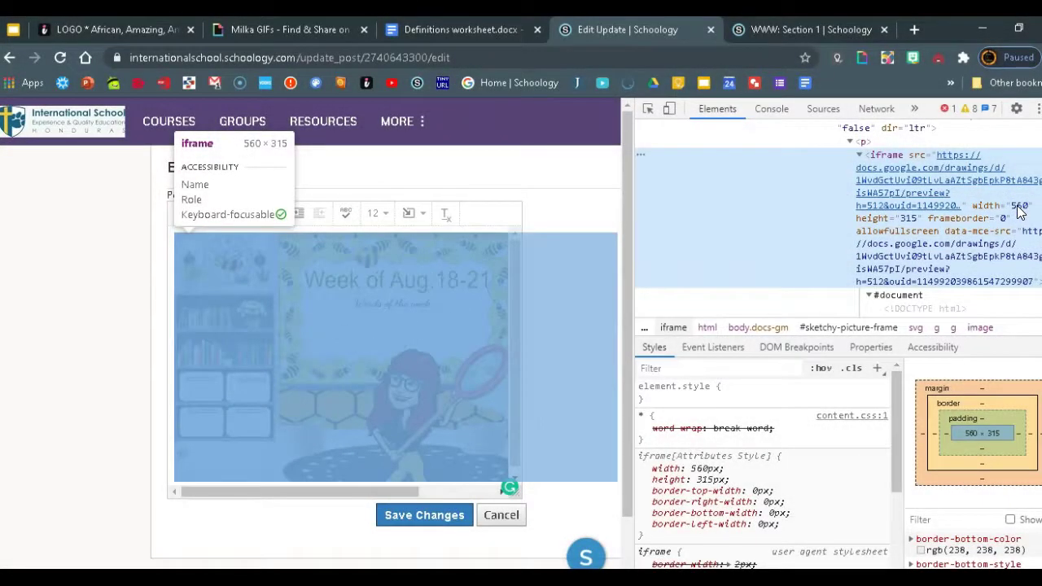
Step: Change the banner iframe's width attribute to 900
double_click(1020, 209)
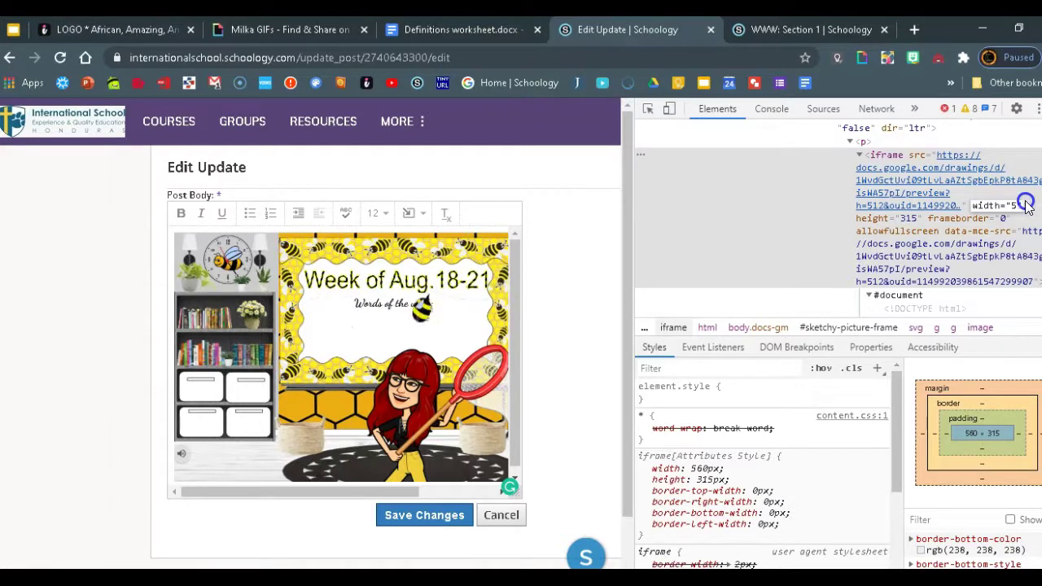
type("900")
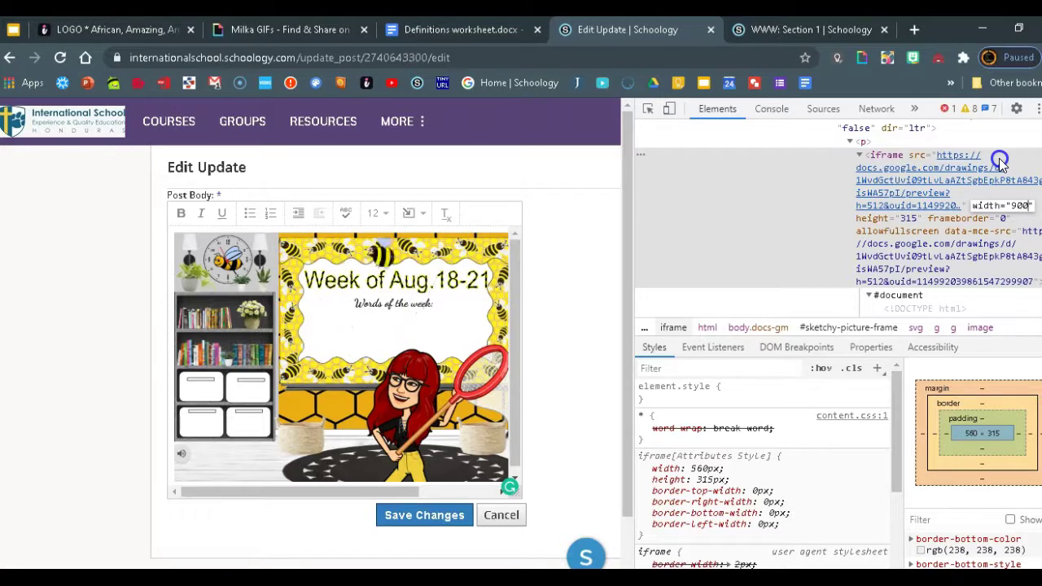
key("Return")
left_click(912, 218)
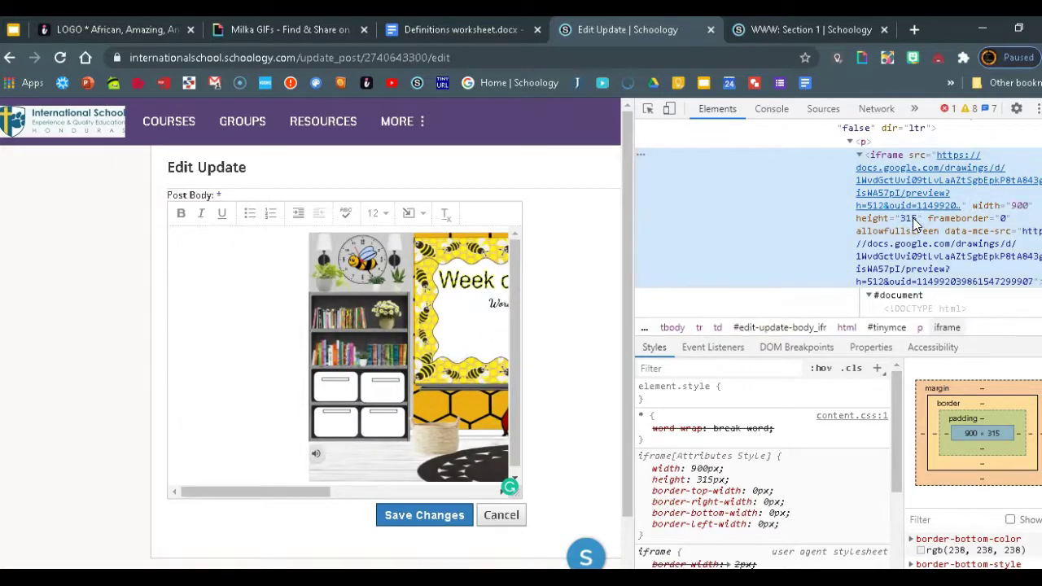
left_click(913, 217)
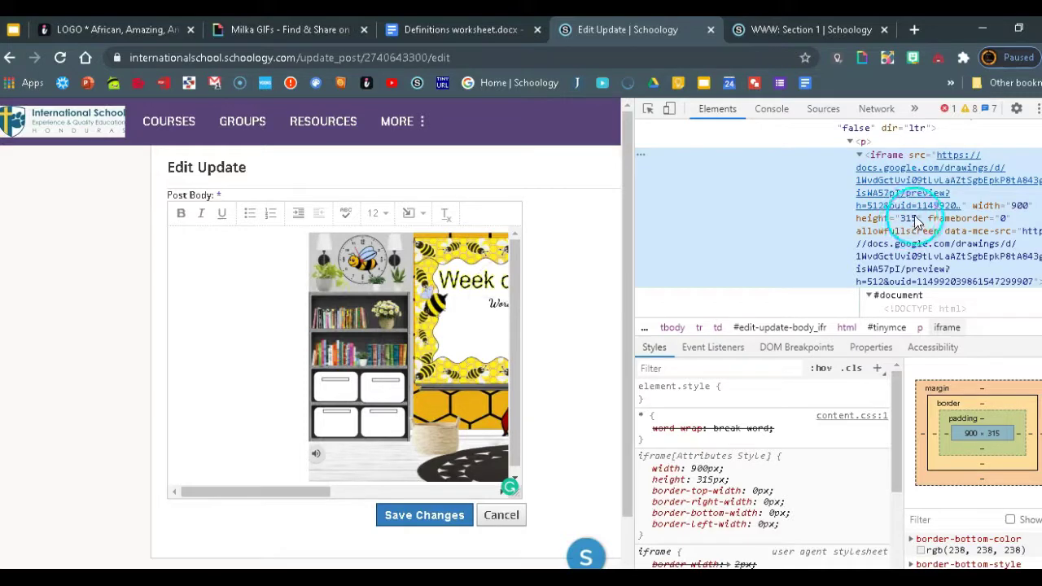
Step: Set the iframe's height to 600 and its frameborder to -1
double_click(910, 220)
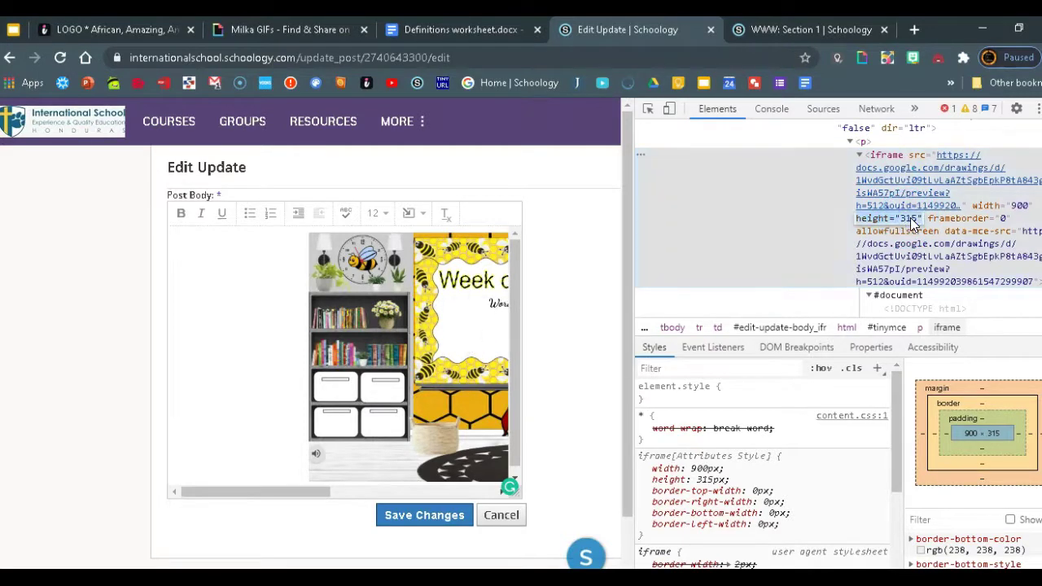
left_click(914, 218)
key("BackSpace")
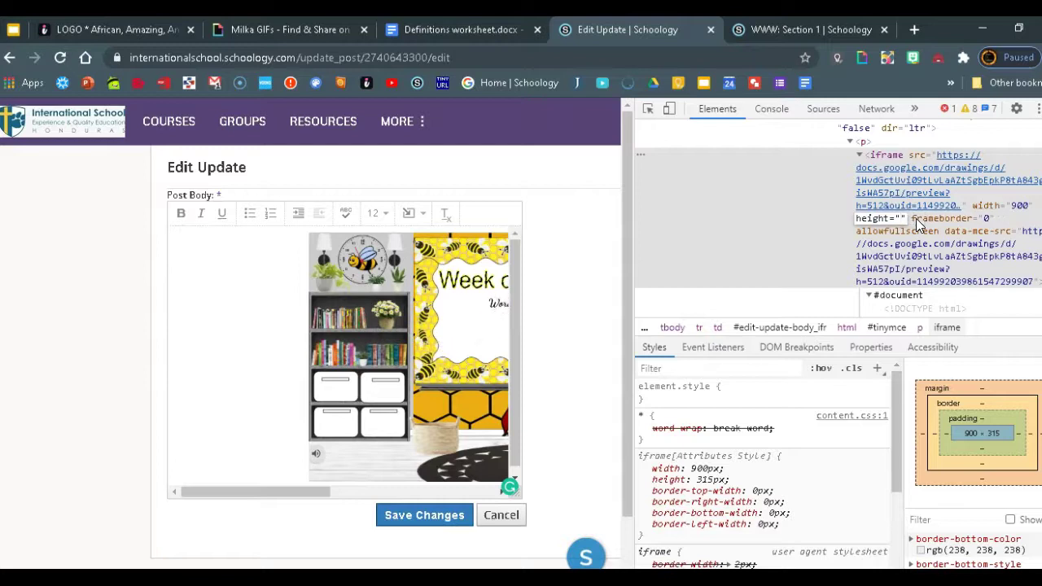
type("600")
left_click(1005, 217)
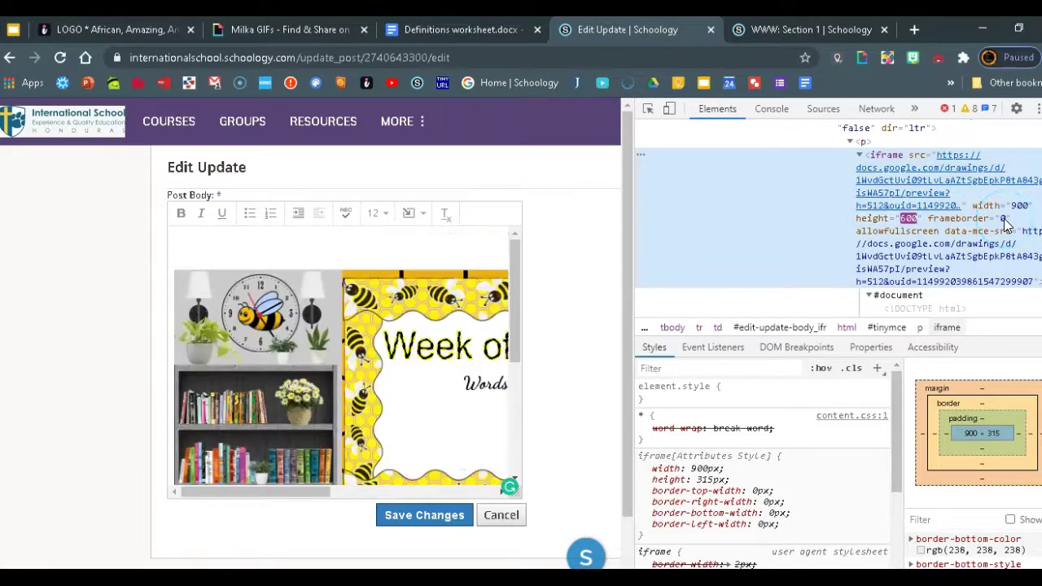
left_click(1007, 222)
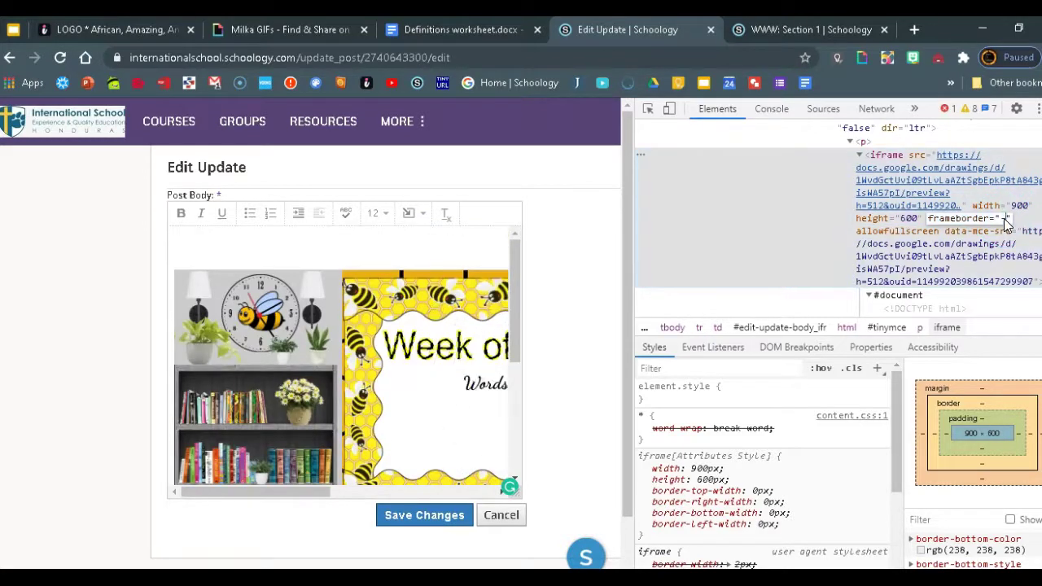
type("-1")
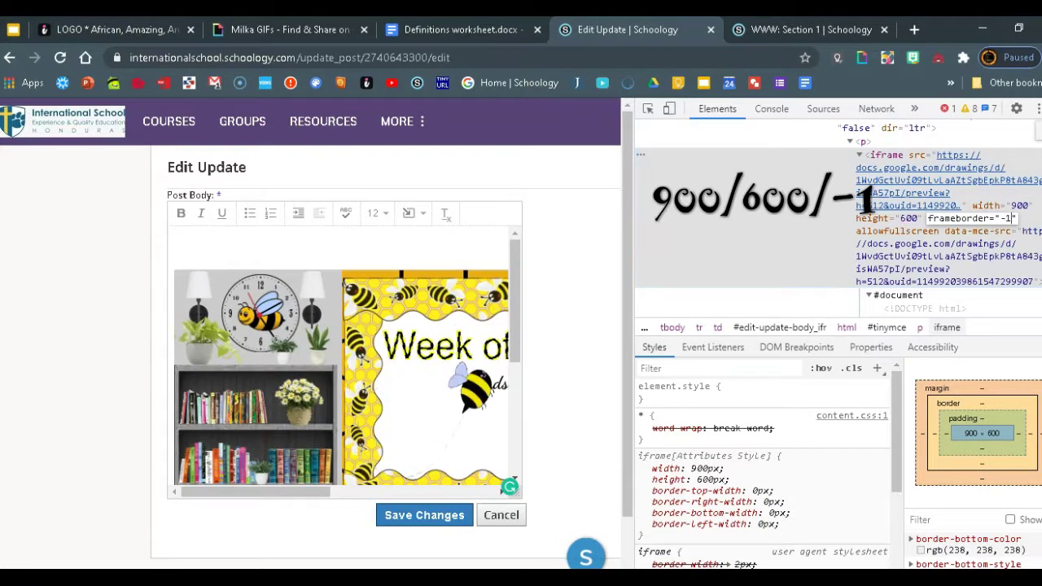
left_click(907, 116)
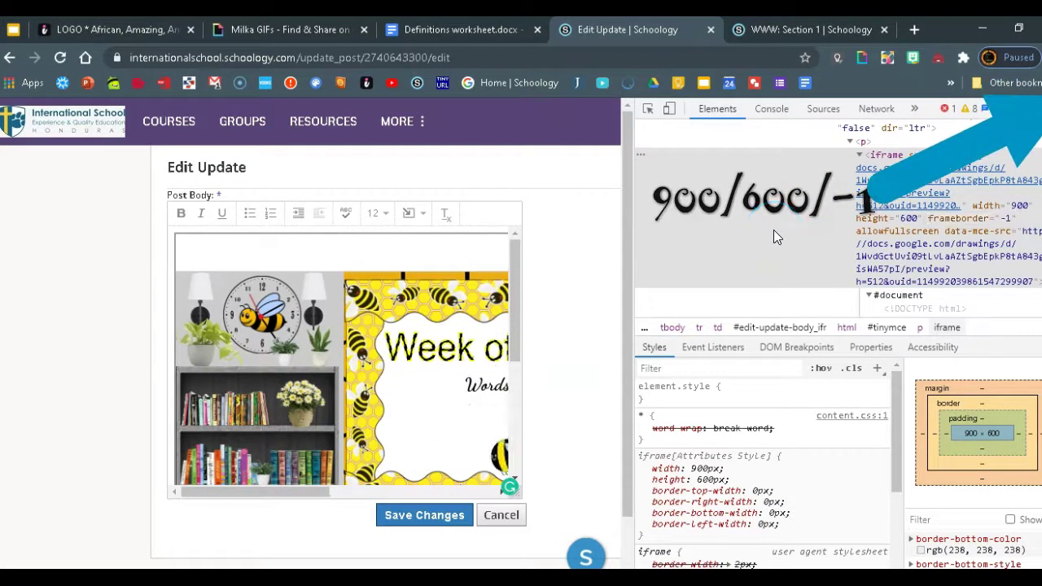
Step: Close DevTools and save the edited banner post
key("F12")
left_click(562, 523)
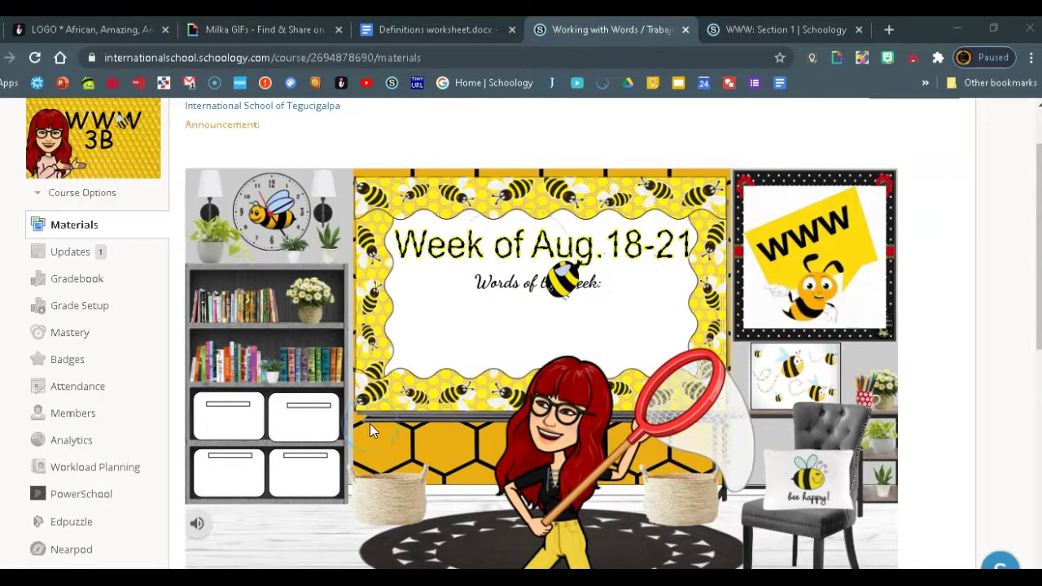
left_click(412, 298)
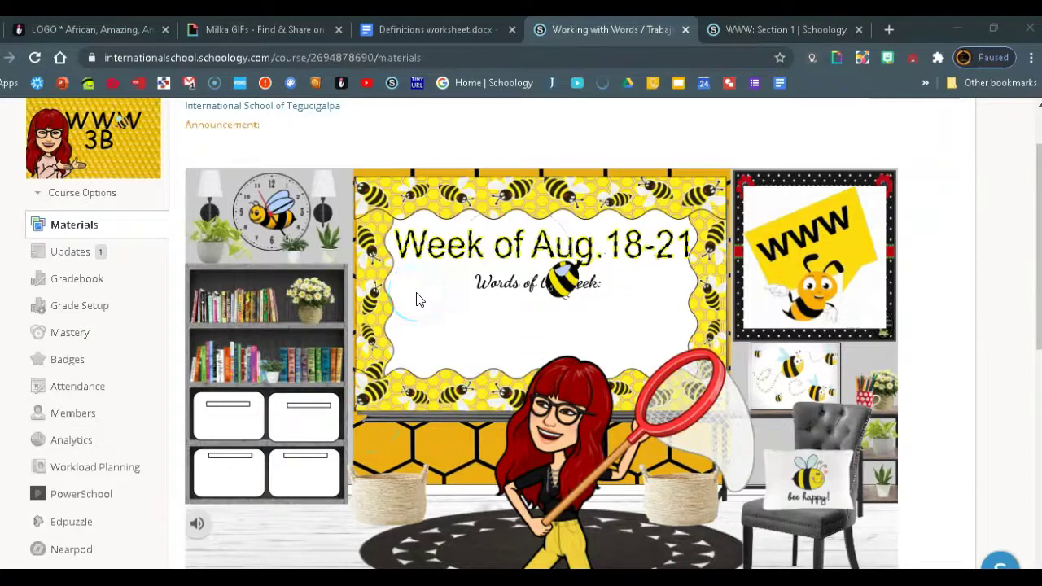